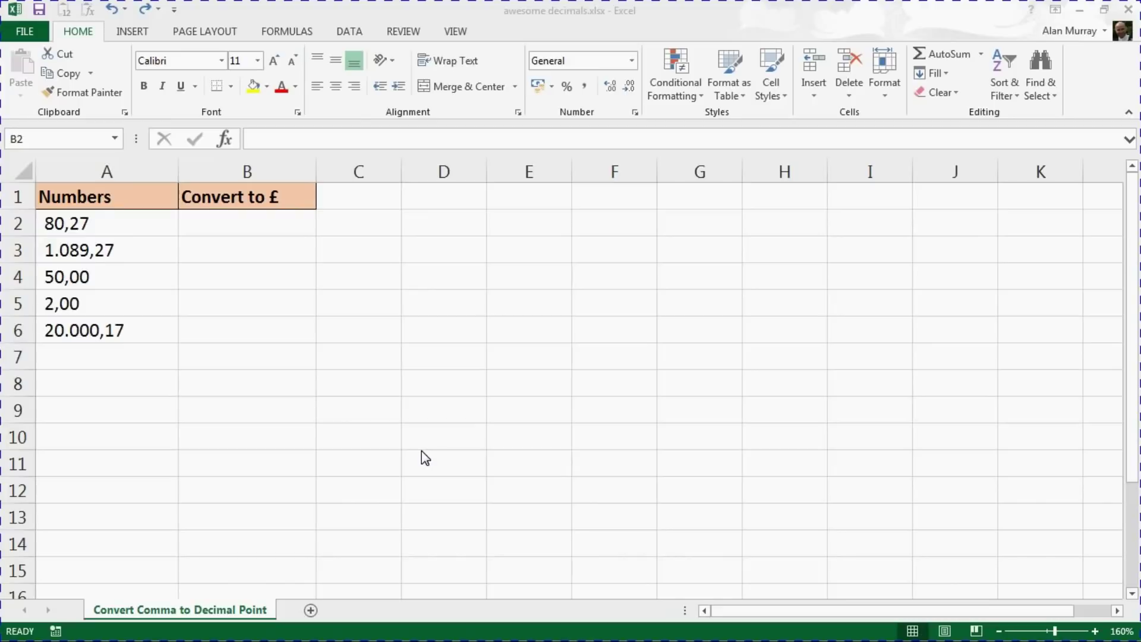
- In B2, enter =SUBSTITUTE(A2,".","") to strip the thousands dots from A2's text
click(280, 226)
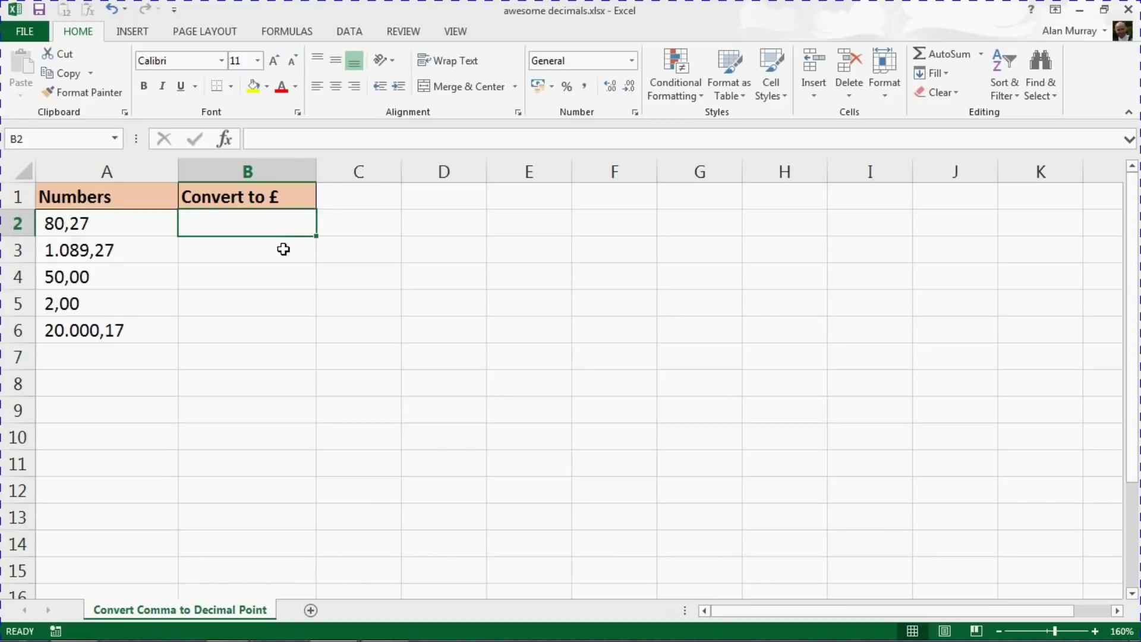
text(=sub)
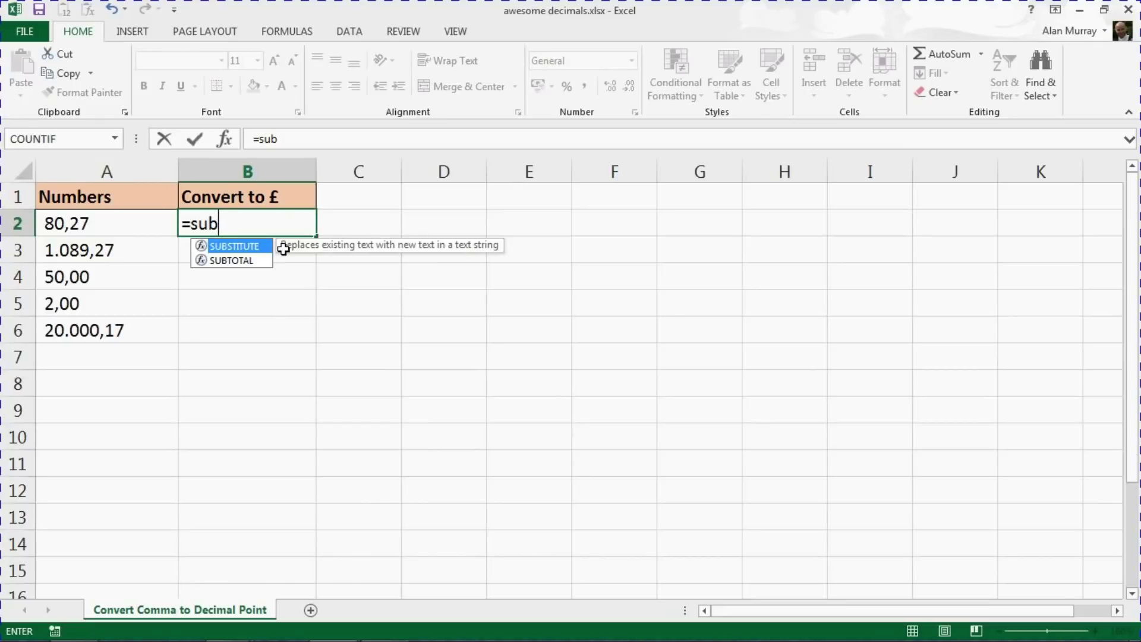
key(Tab)
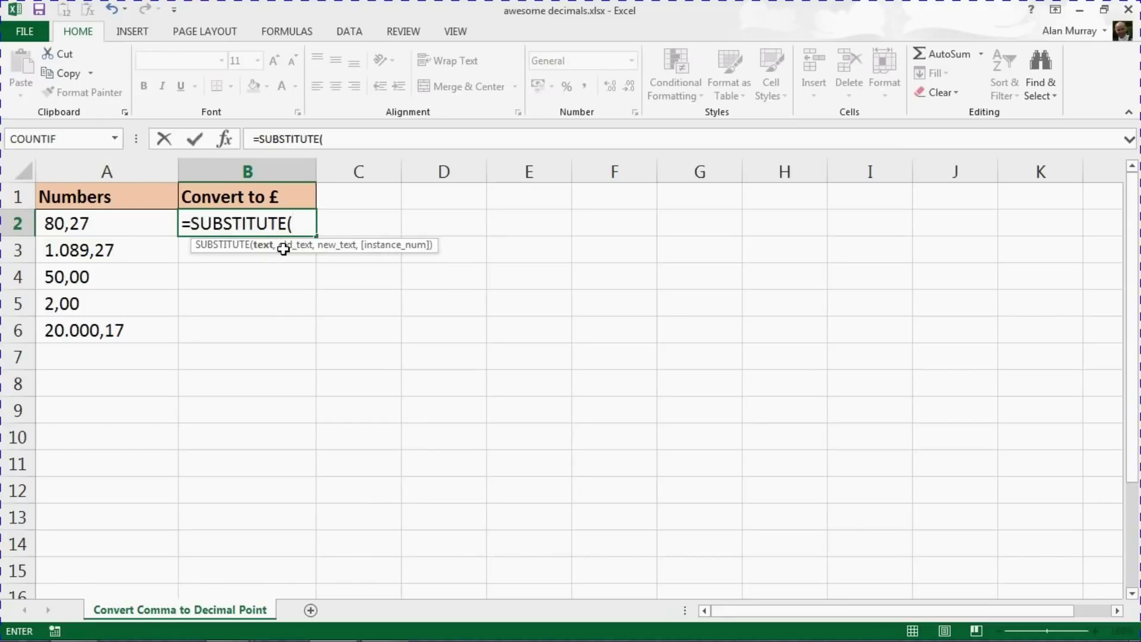
click(120, 221)
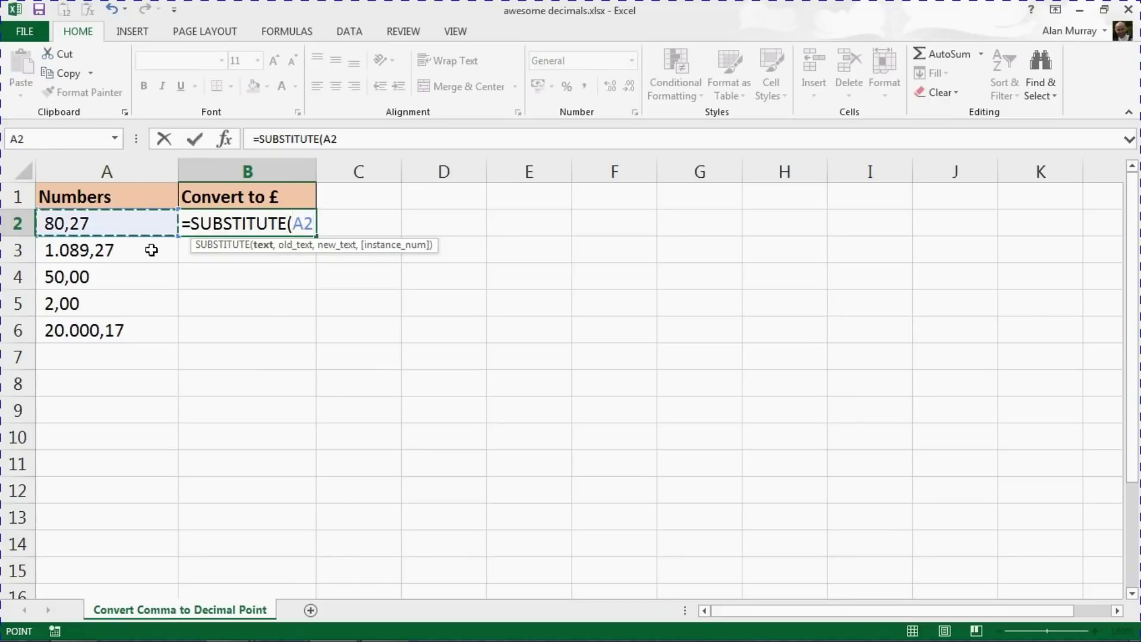
text(,)
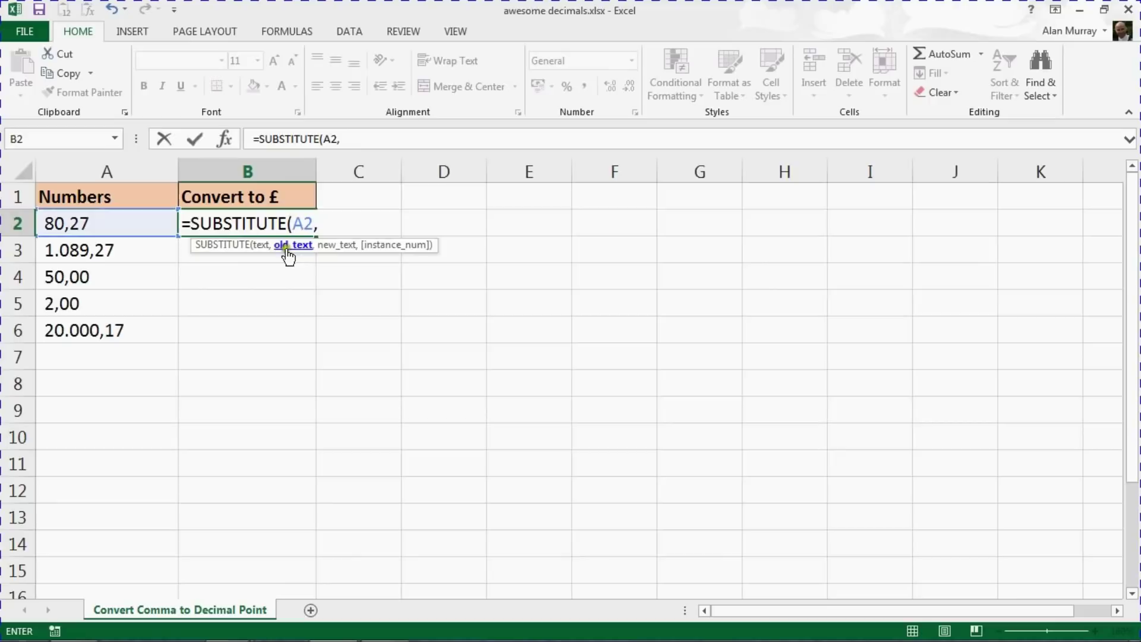
text(".")
text(,)
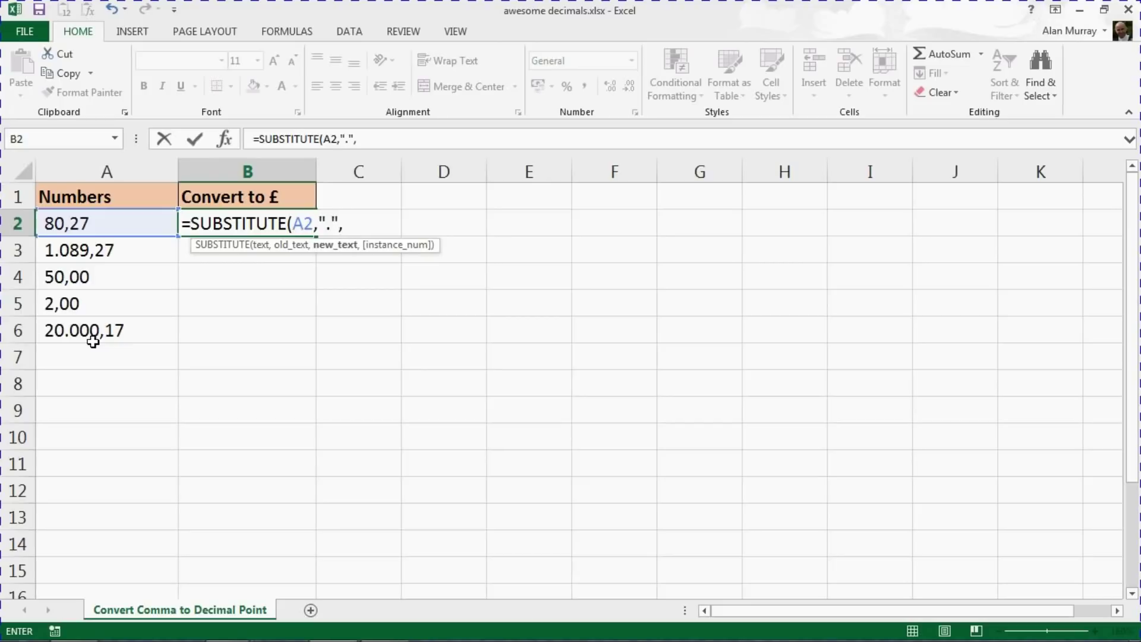
text("")
text())
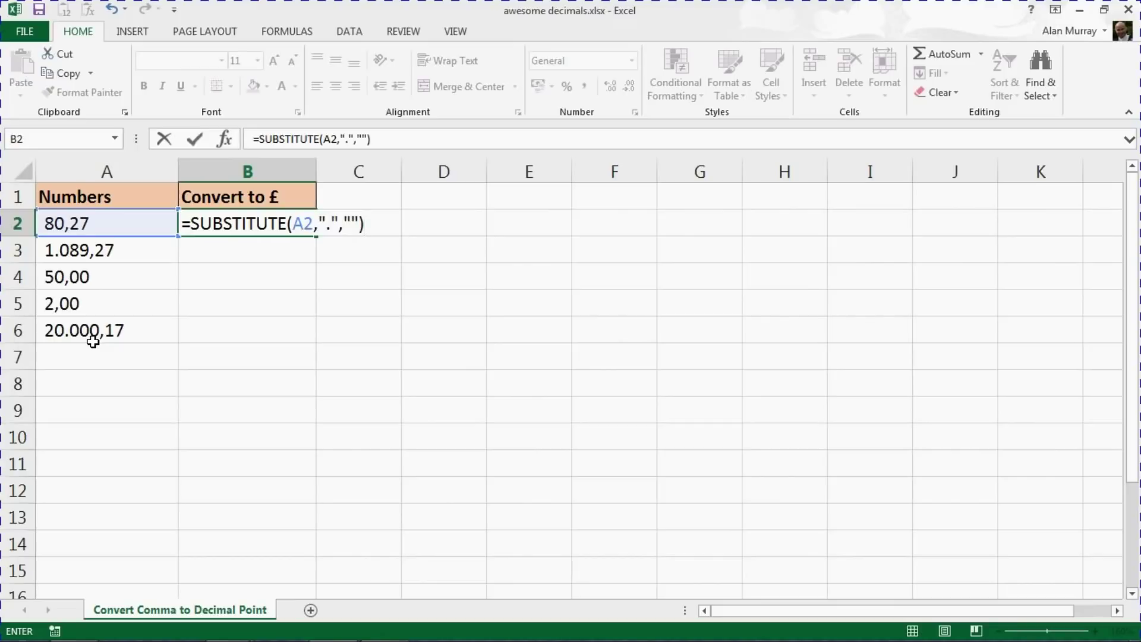
- Wrap B2's formula in an outer substitute(...,",",".") that turns the comma into a decimal point
click(189, 224)
text(substi)
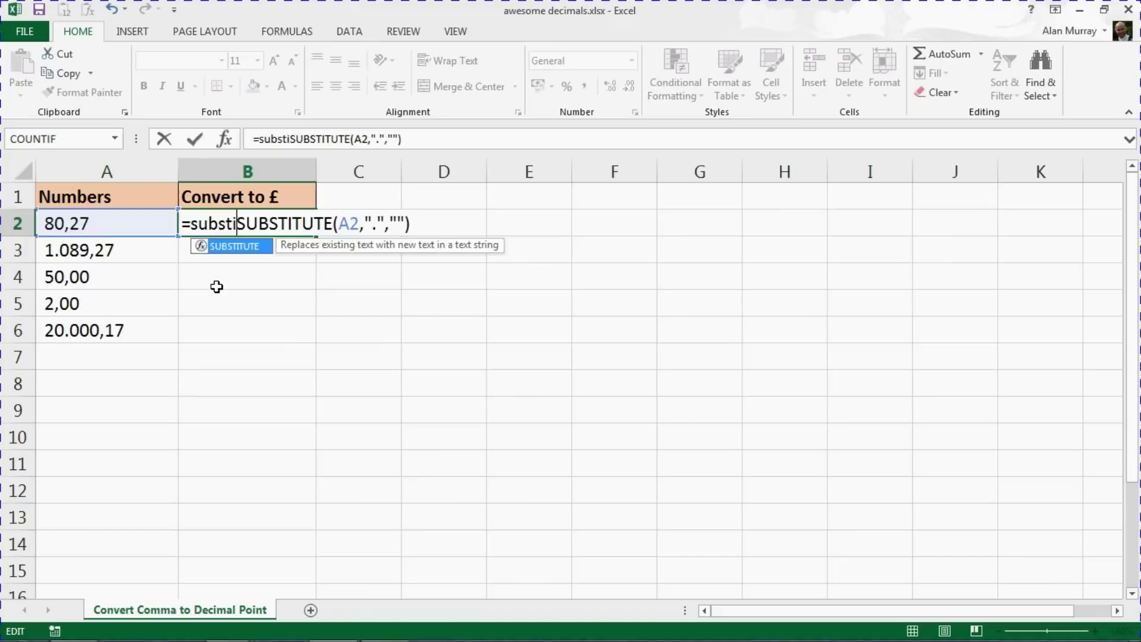
text(tute)
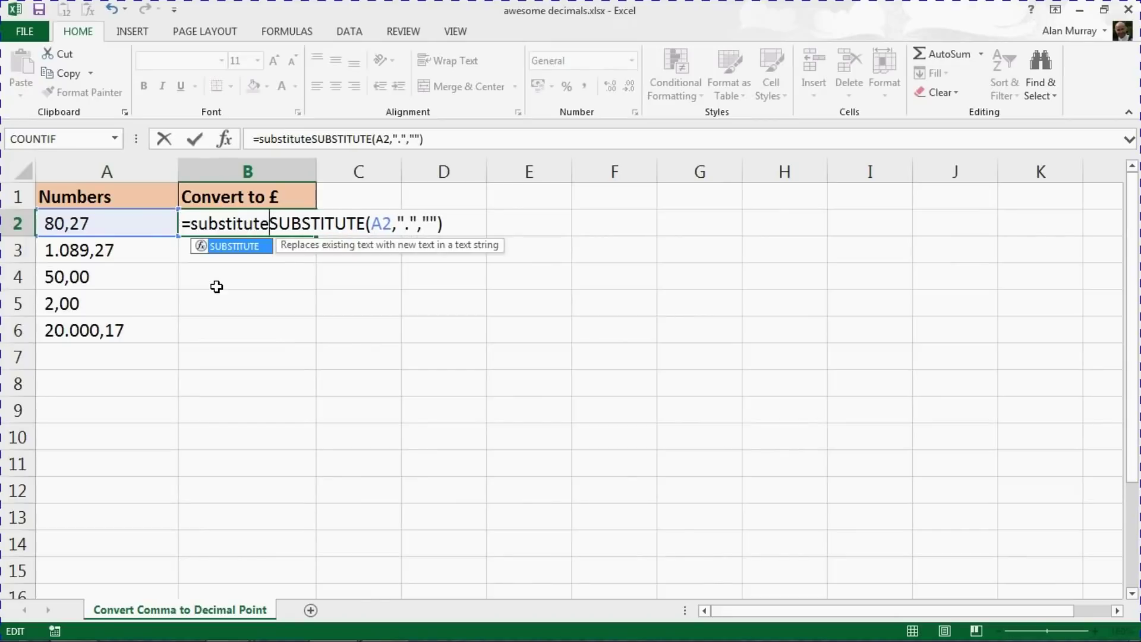
text(()
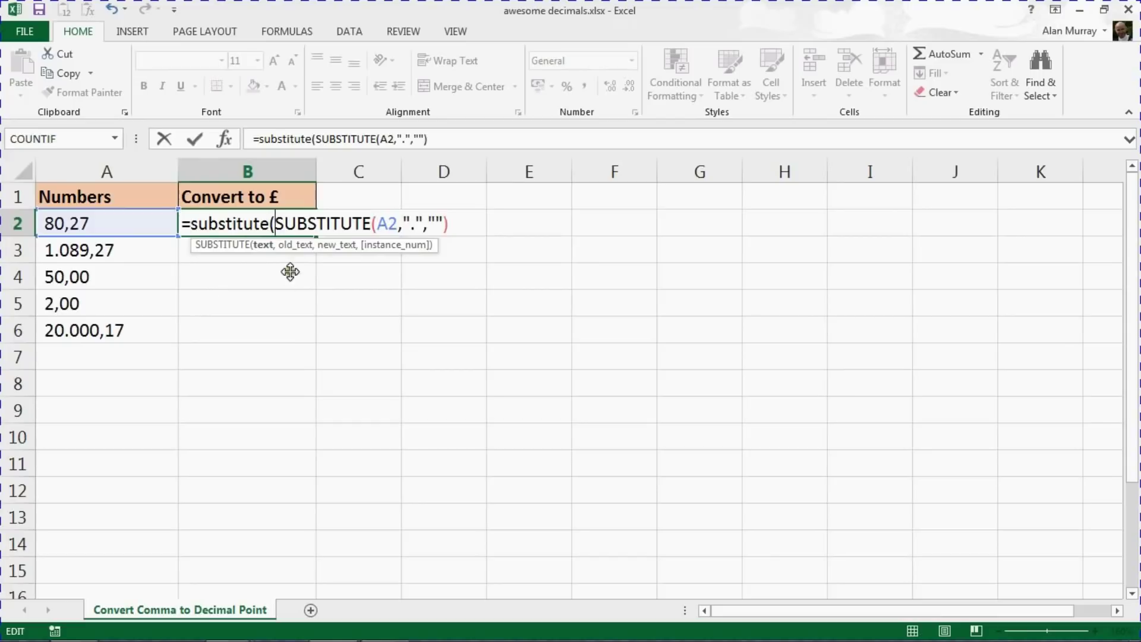
click(276, 221)
drag(277, 221, 485, 302)
text(,",",)
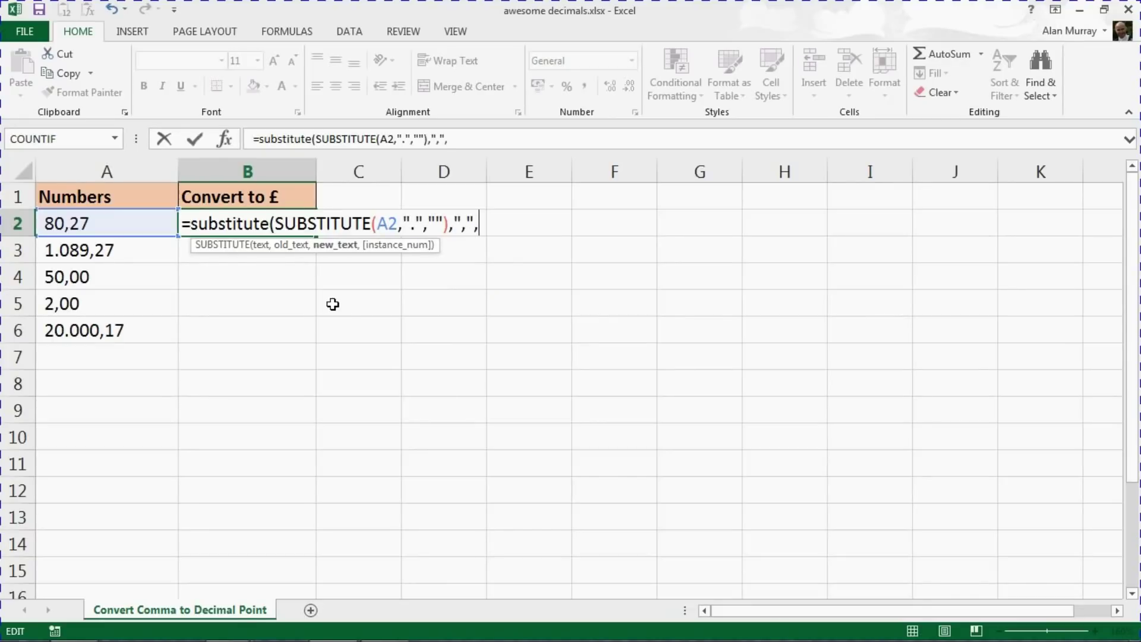
text(".")
click(449, 223)
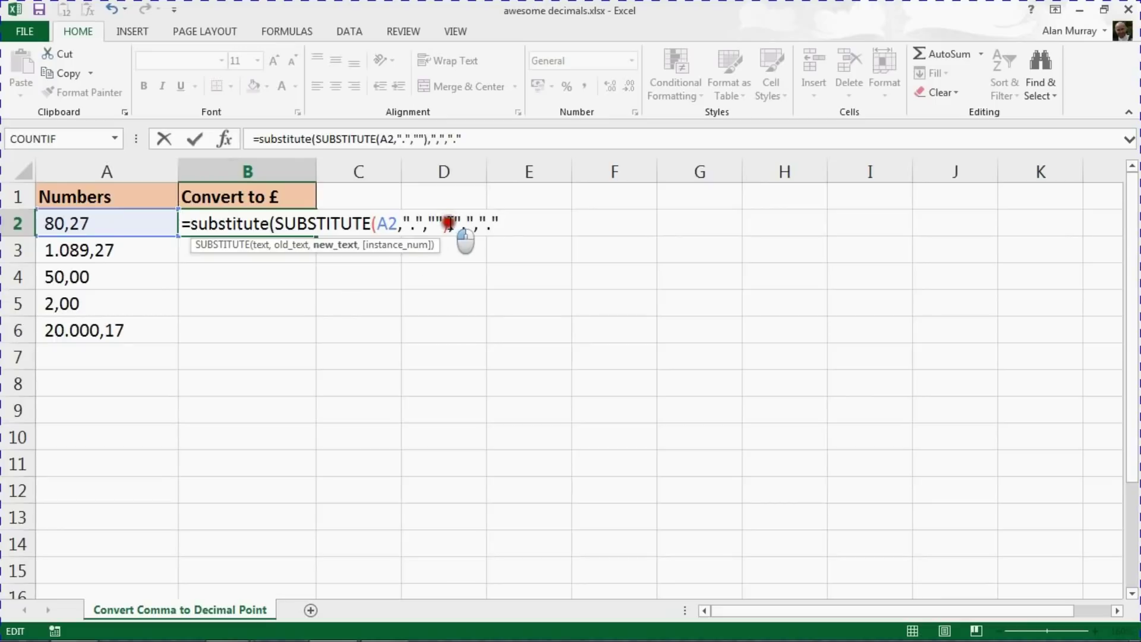
drag(450, 223, 469, 221)
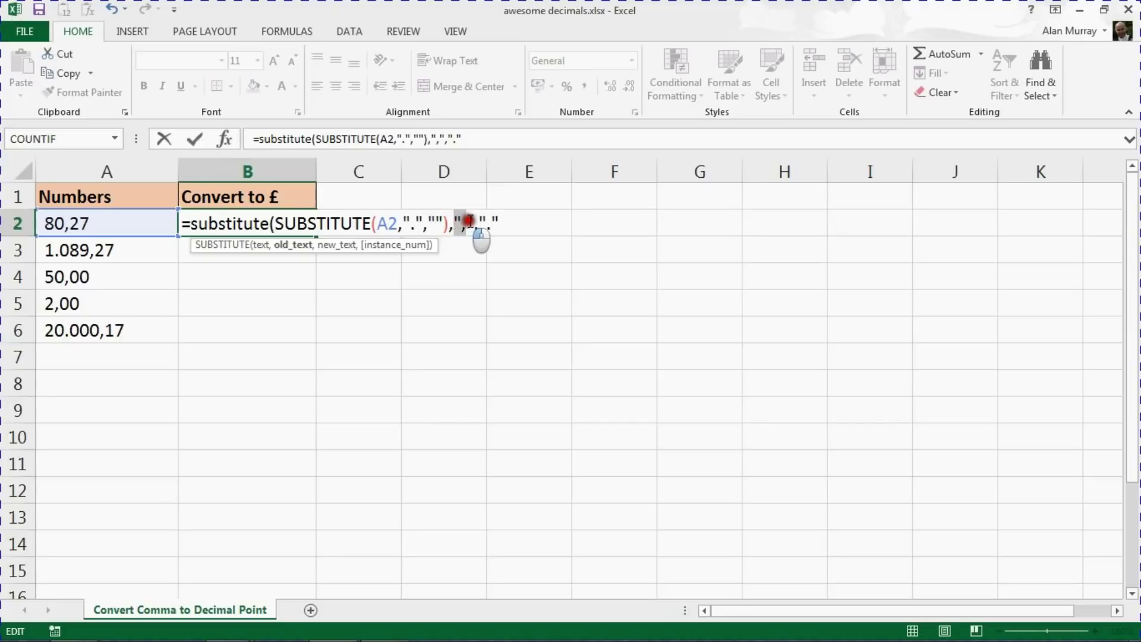
click(479, 228)
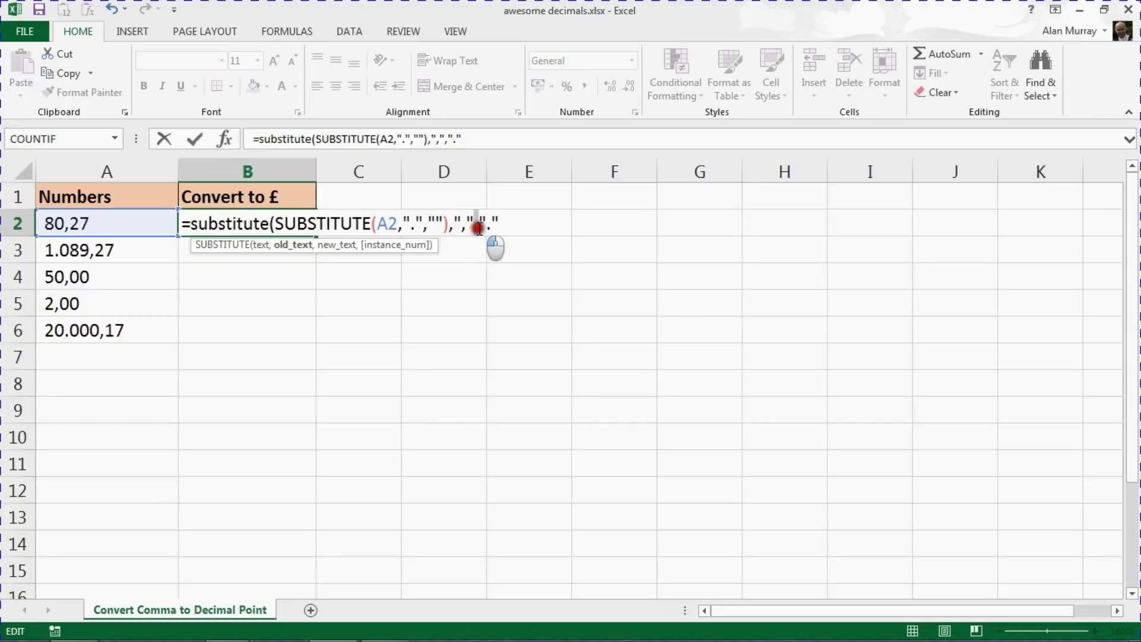
click(500, 221)
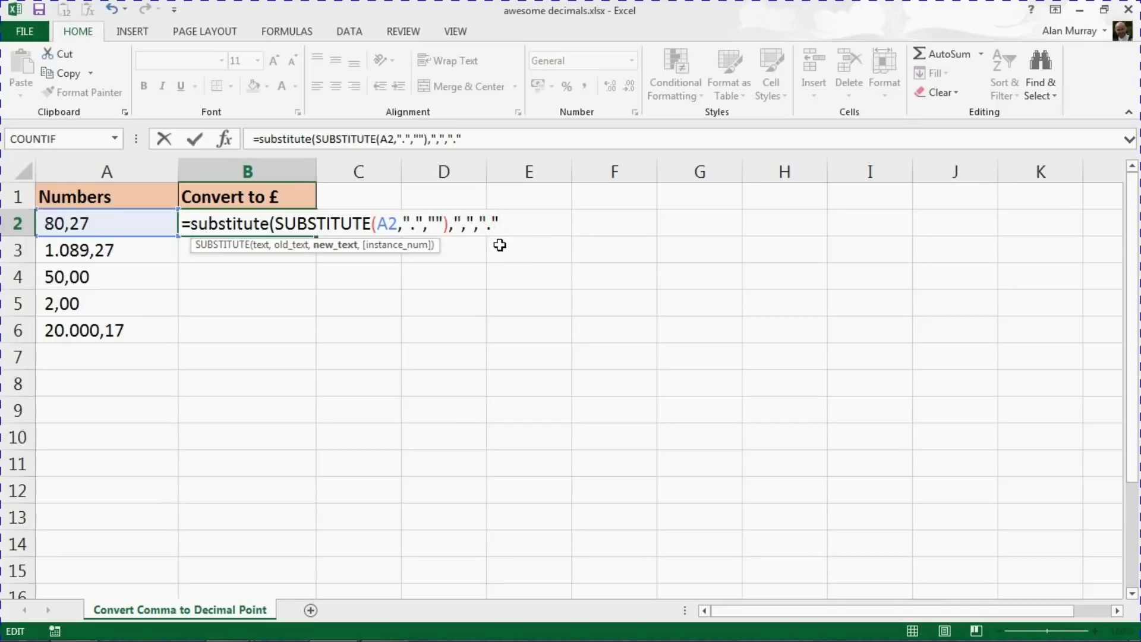
text())
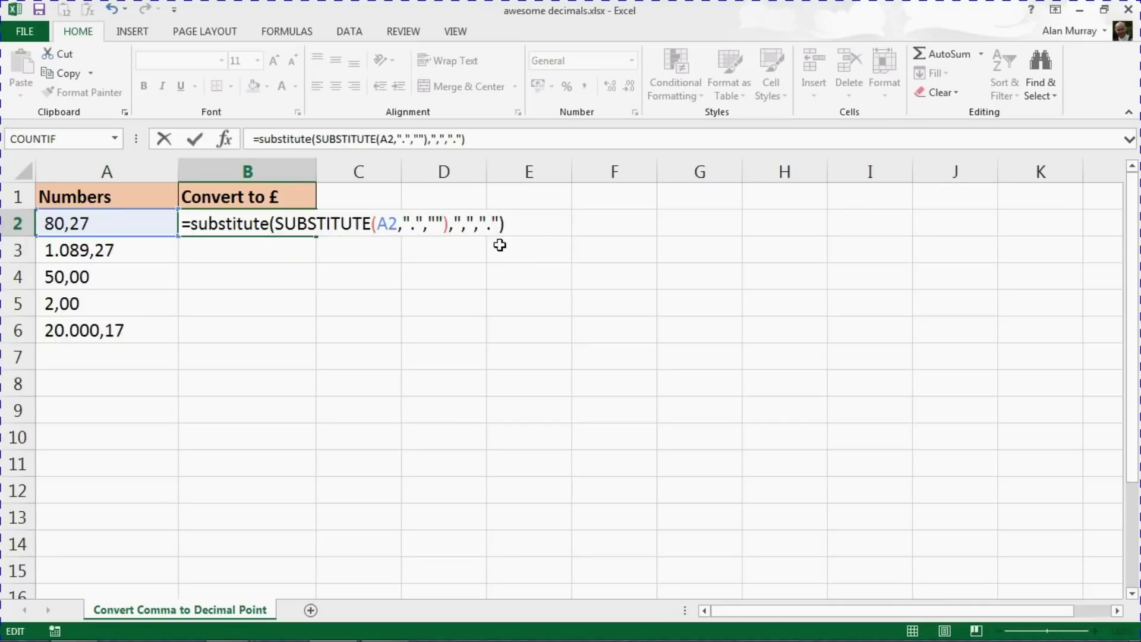
- Wrap the formula in VALUE, giving =VALUE(substitute(SUBSTITUTE(A2,".",""),",","."))
click(191, 223)
text(vale)
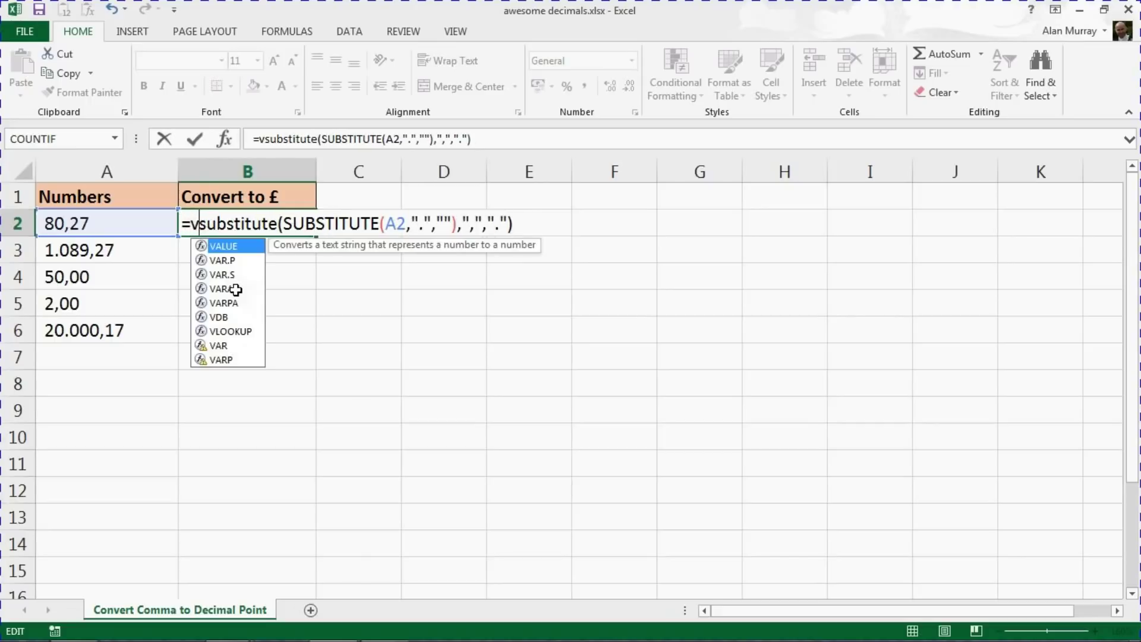
key(BackSpace)
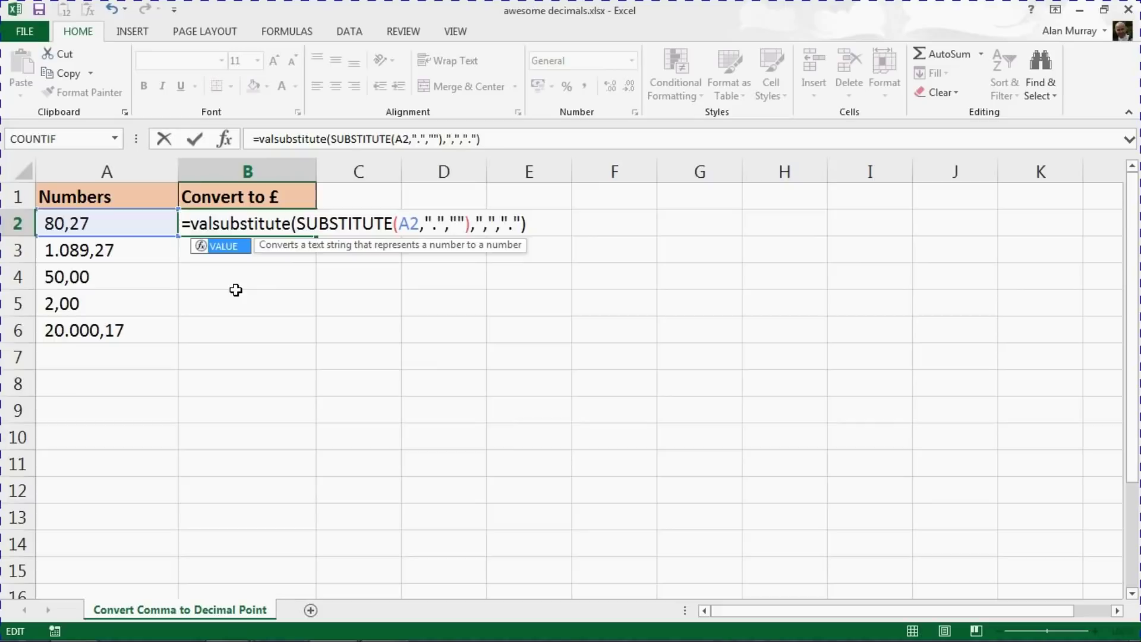
key(Tab)
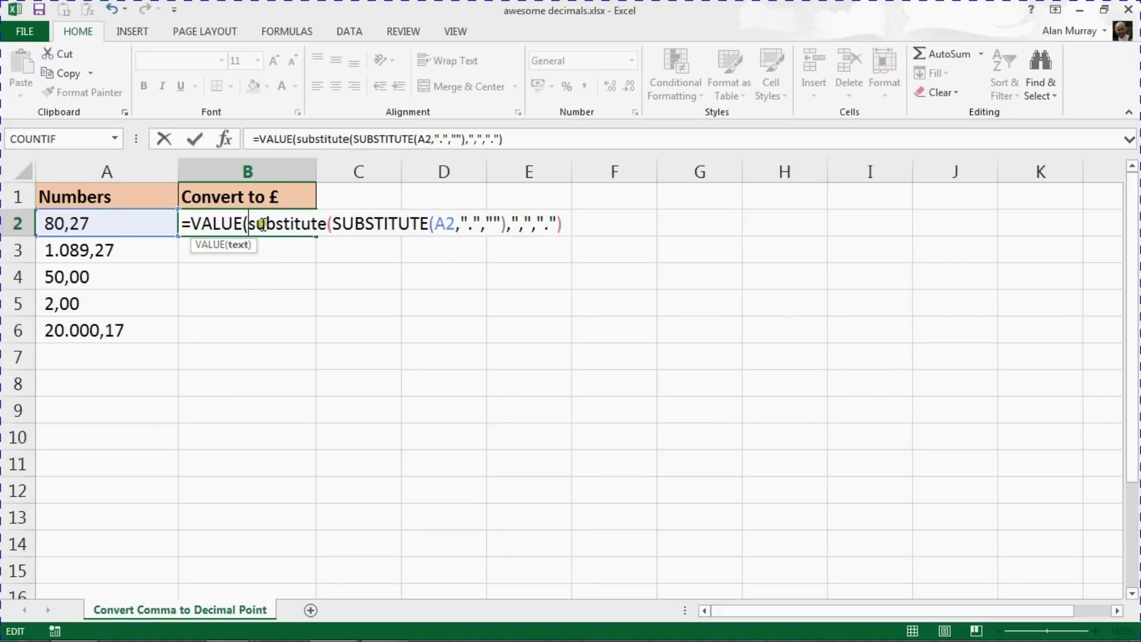
drag(249, 224, 561, 224)
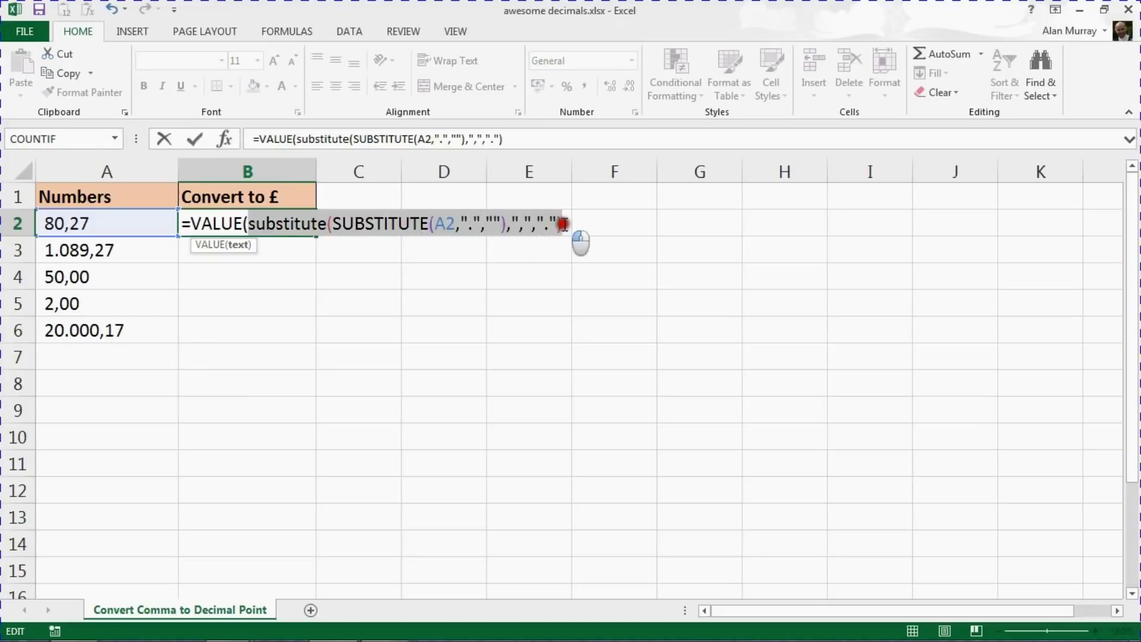
click(562, 223)
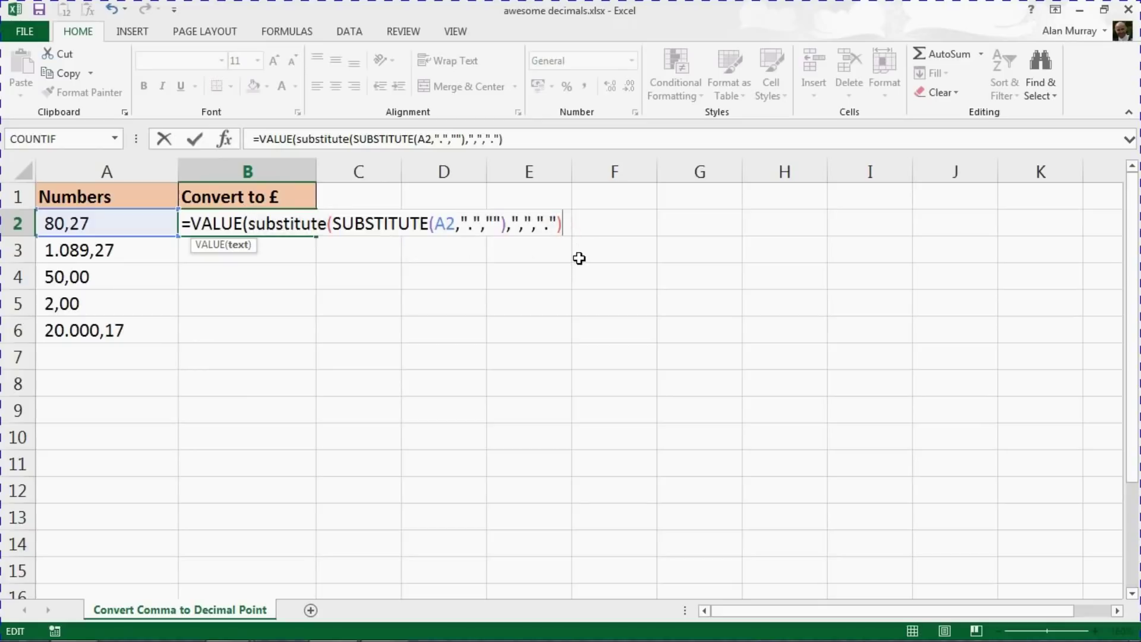
text())
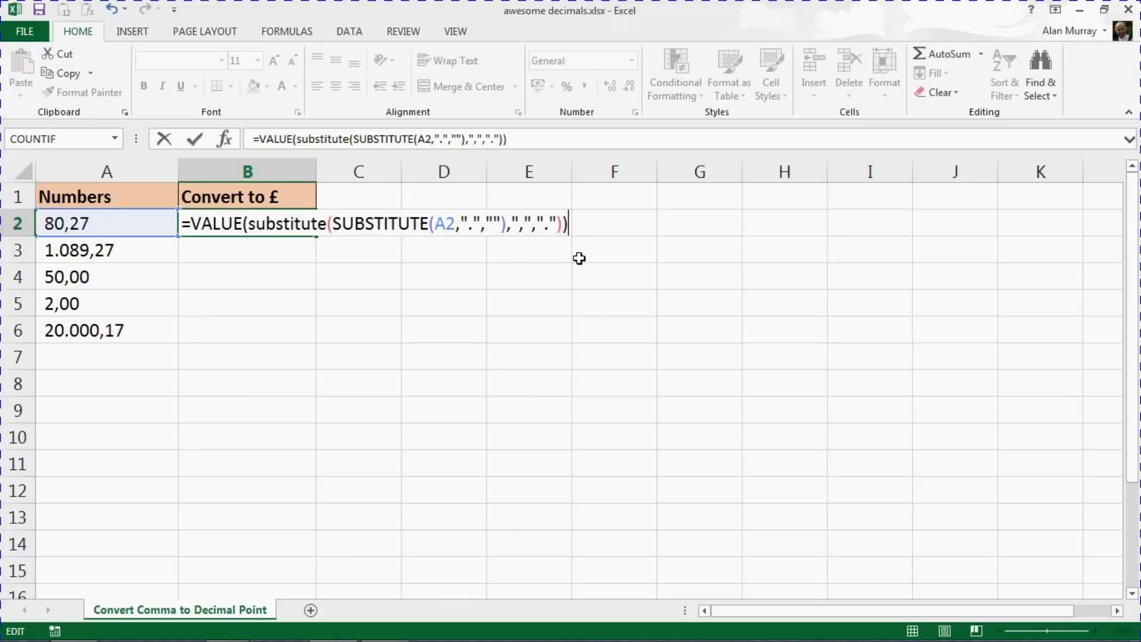
- Commit B2's formula and fill it down to B6, giving 80.27, 1089.27, 50, 2 and 20000.17
key(ctrl+Return)
key(Return)
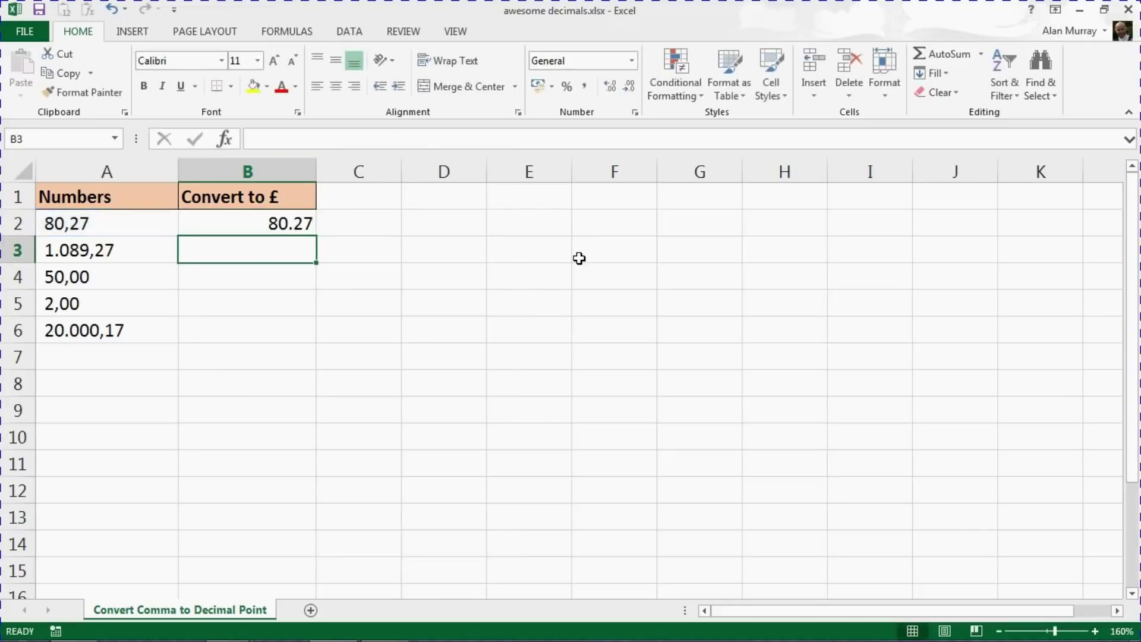
click(310, 222)
drag(317, 237, 321, 357)
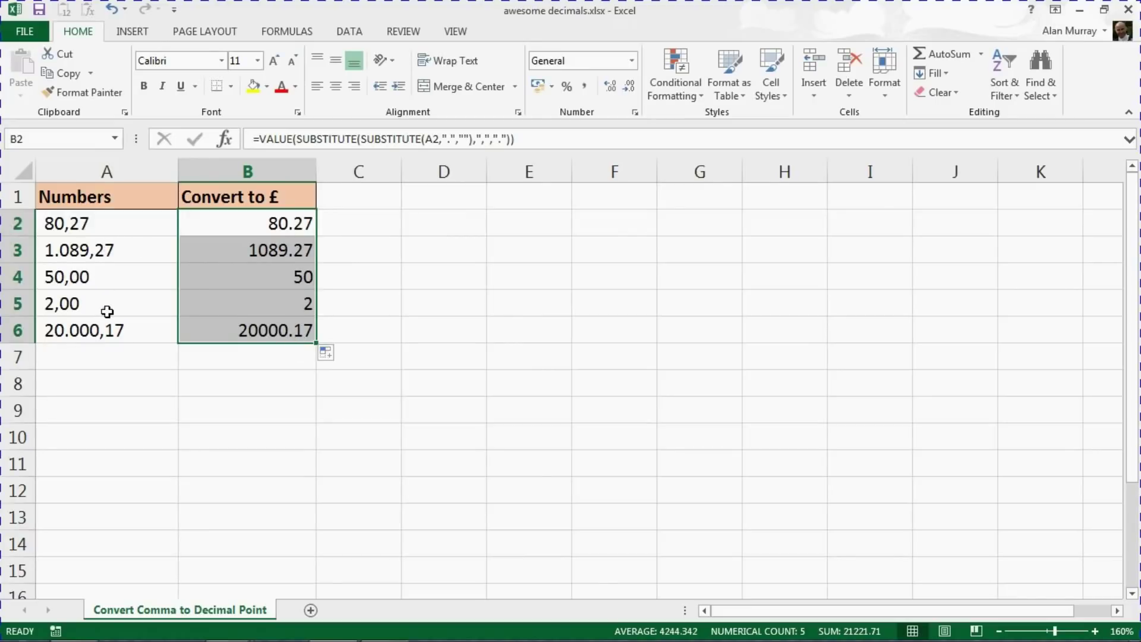
- Apply £ accounting format to B2:B6, showing £ 80.27 through £ 20,000.17
click(538, 87)
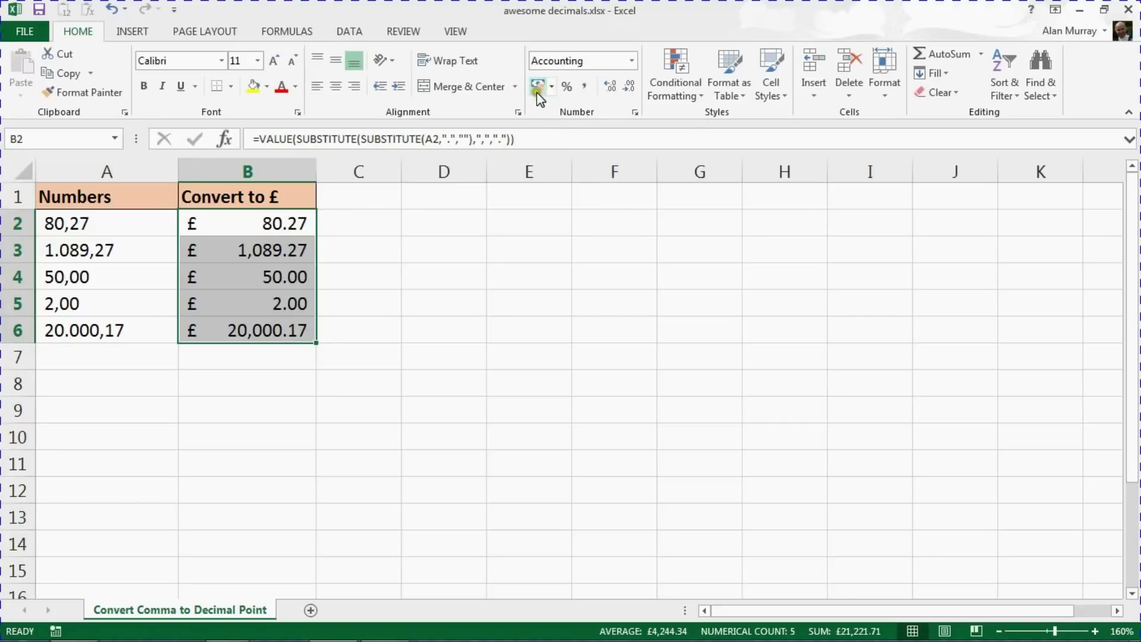
drag(255, 223, 279, 331)
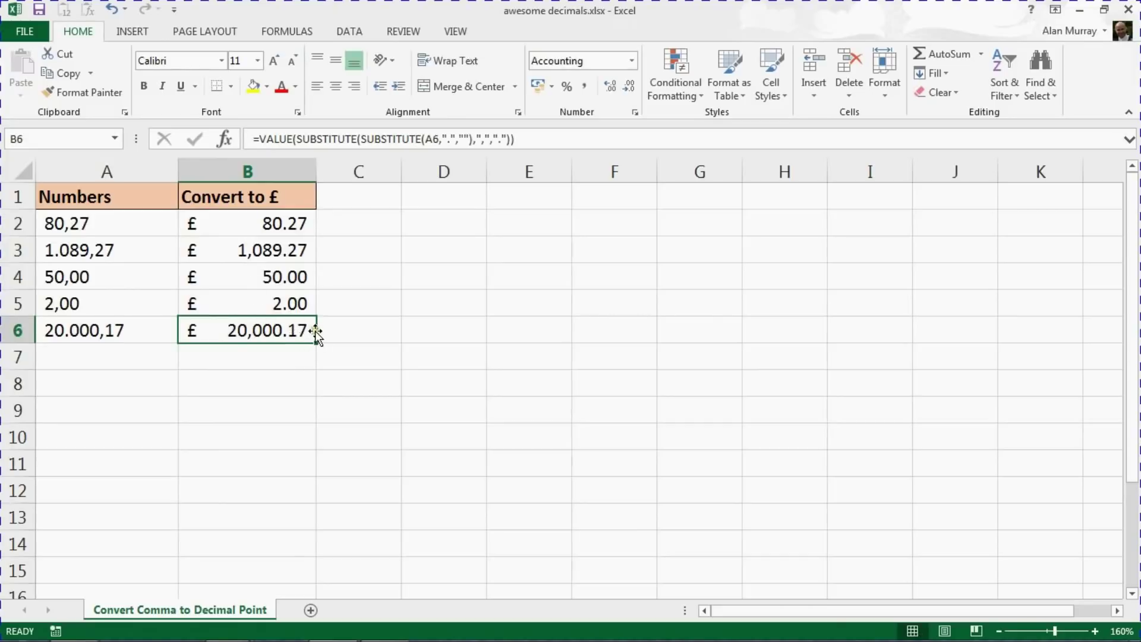
- Open B2 in edit mode to display its full nested VALUE/SUBSTITUTE formula
double_click(290, 221)
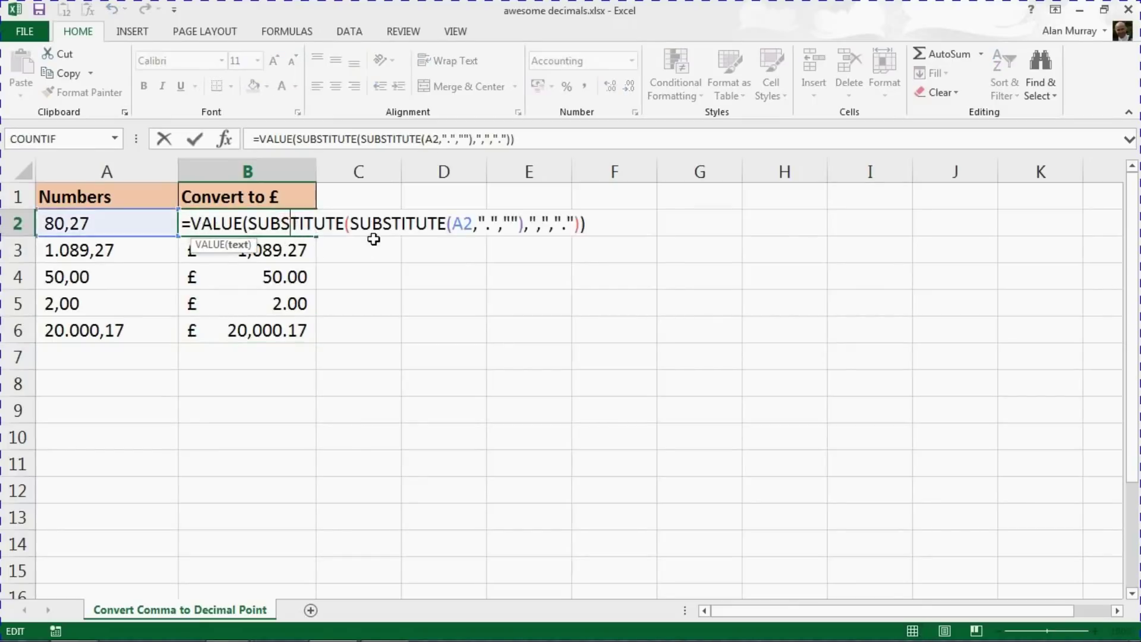